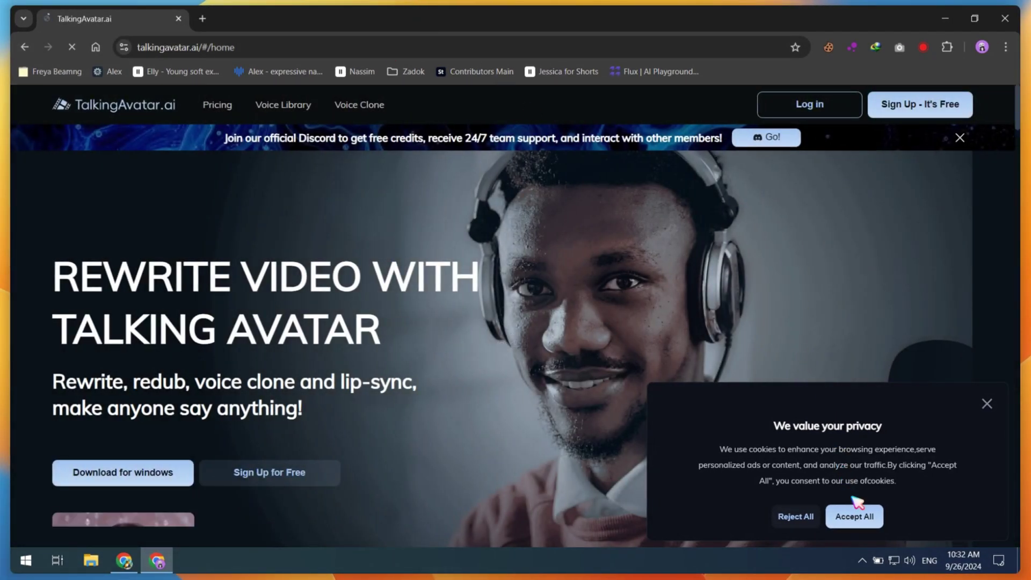
Step: Accept the cookie notice and highlight the Free plan's features, including its voice clone trial count
click(854, 514)
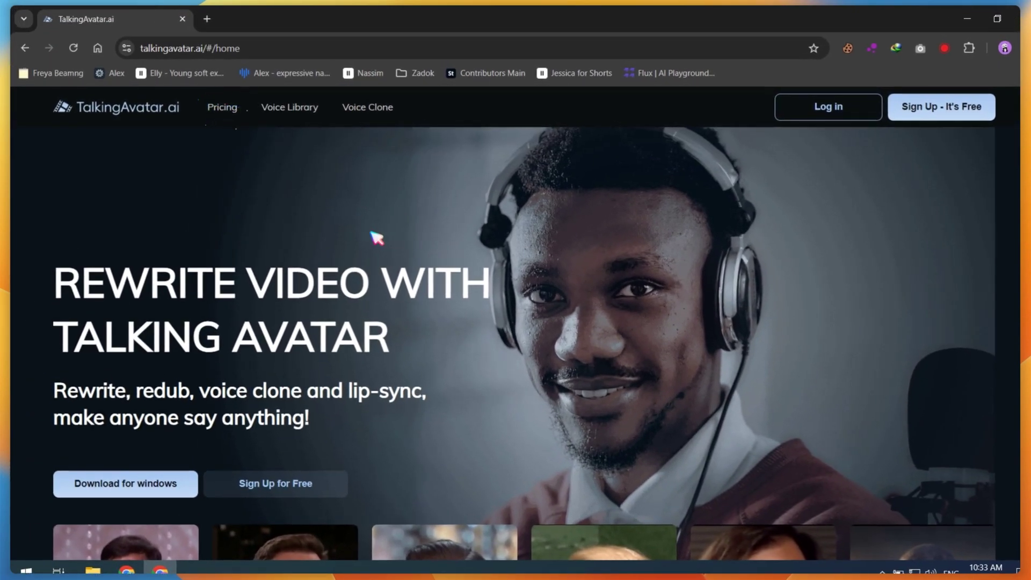
scroll(375, 234, down, 2)
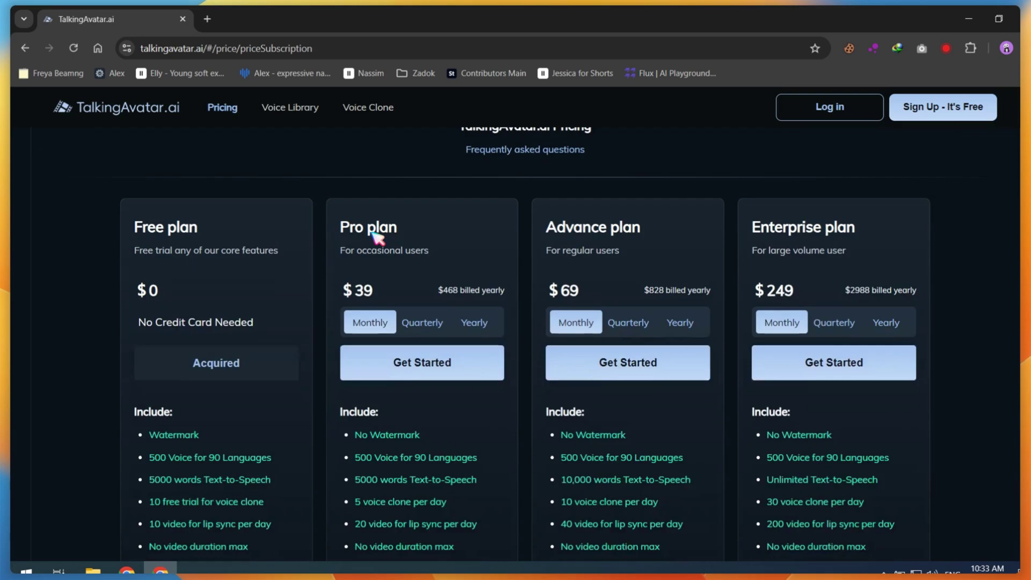
scroll(377, 234, down, 3)
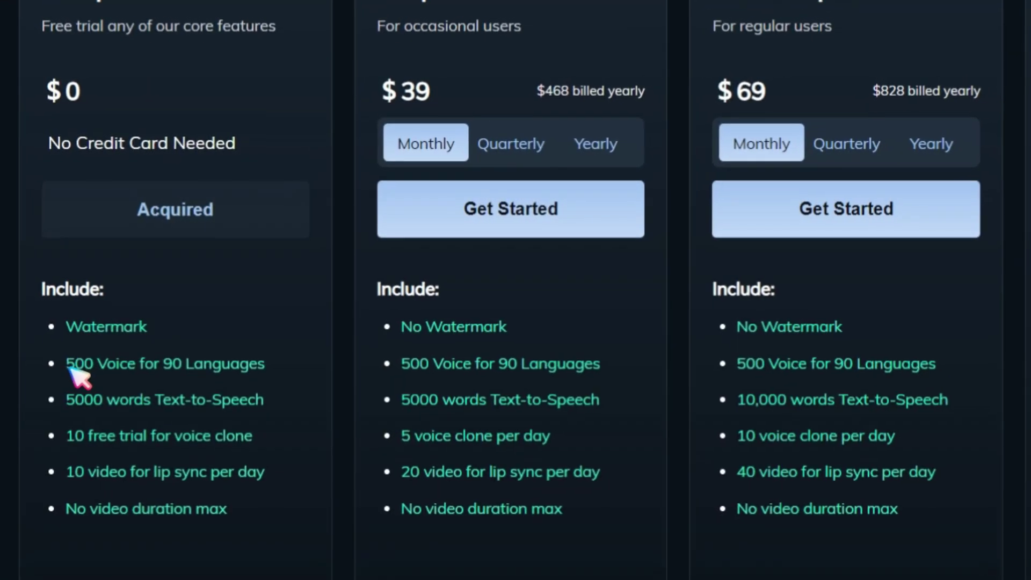
drag(85, 375, 97, 399)
click(129, 426)
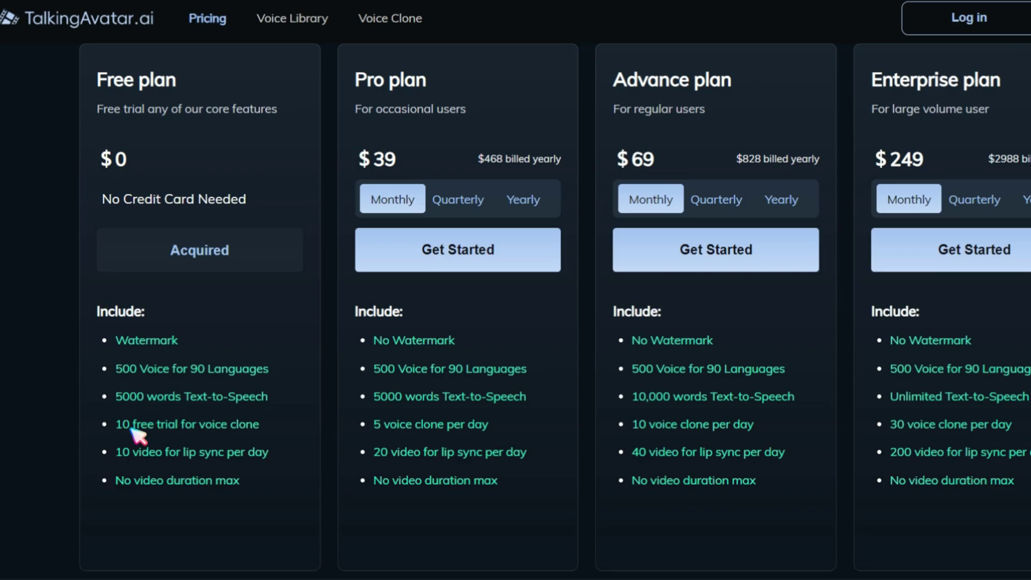
double_click(136, 424)
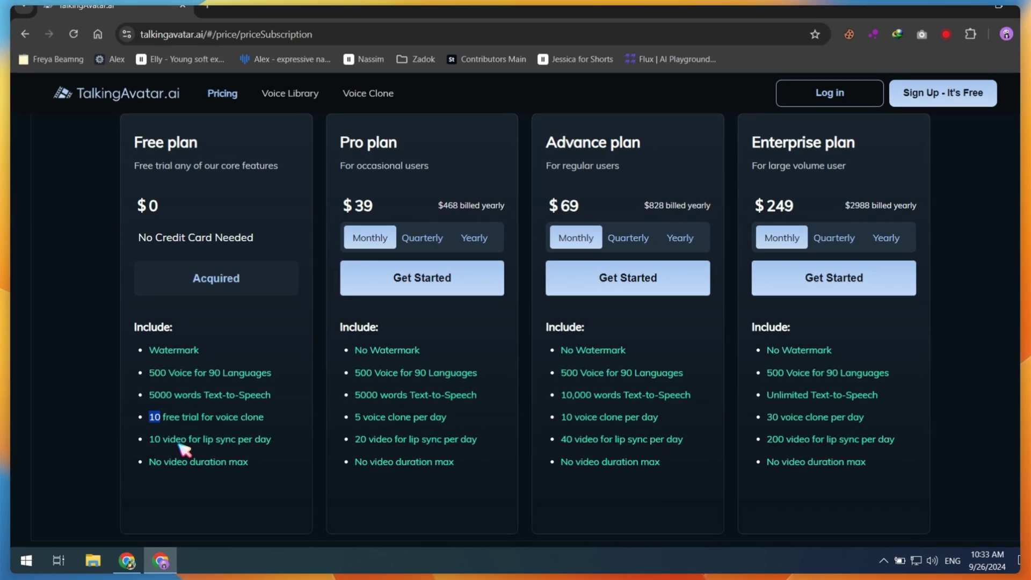
scroll(316, 409, up, 2)
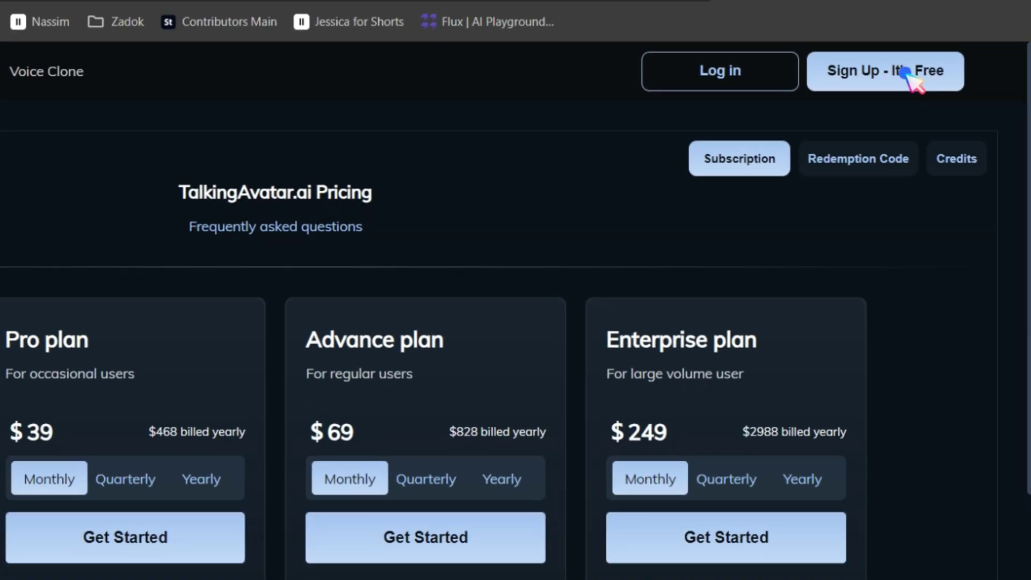
Step: Sign up for a free account and download the Windows desktop installer through IDM
click(904, 71)
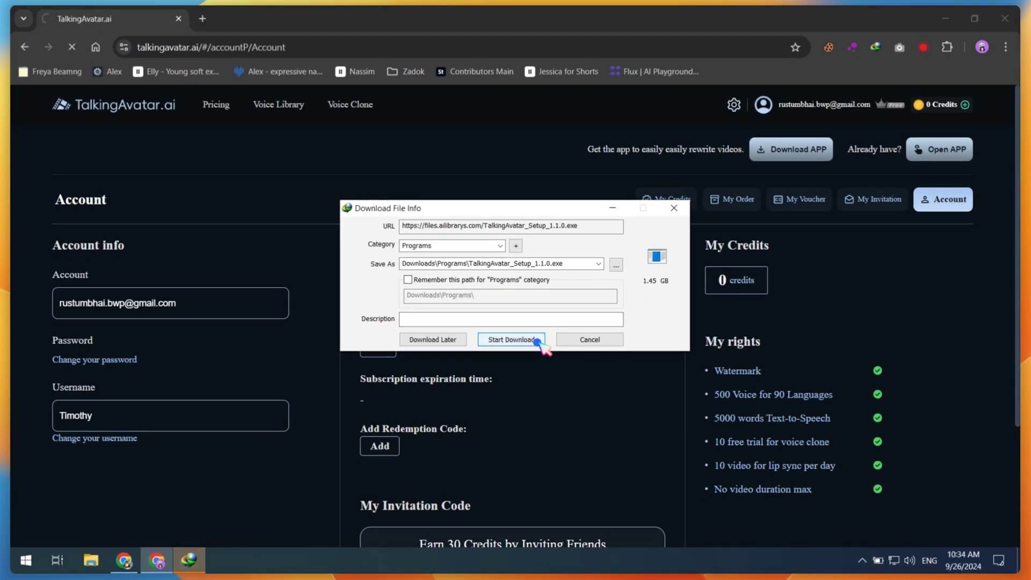
click(516, 339)
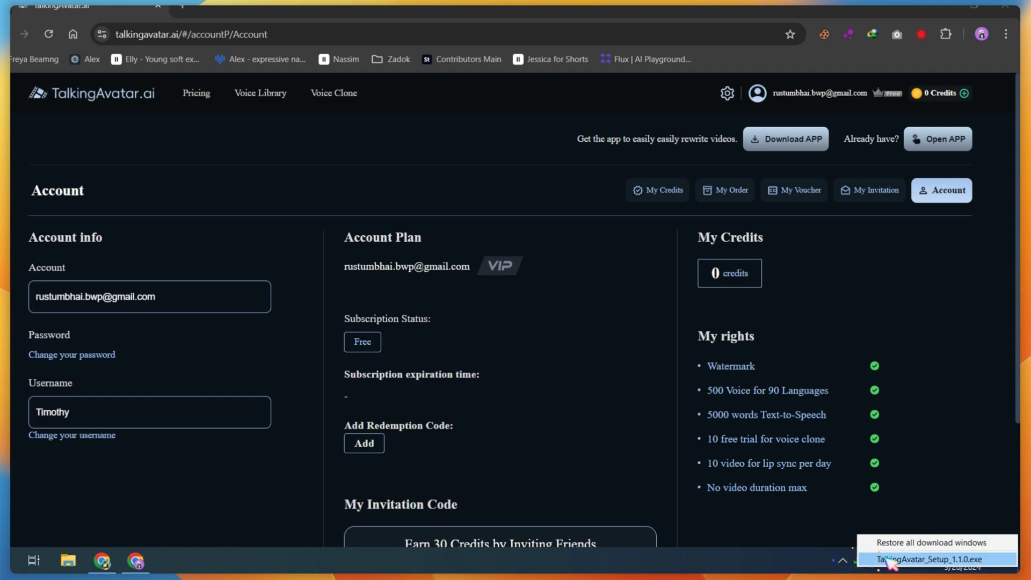
click(890, 563)
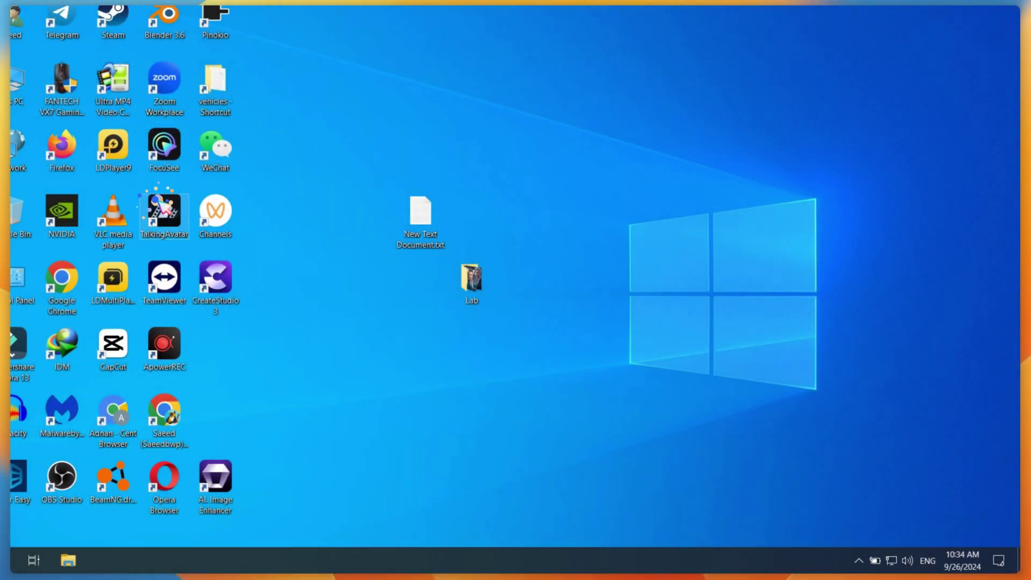
Step: Launch the TalkingAvatar desktop app, log in with Google, and go back to the editor
double_click(172, 209)
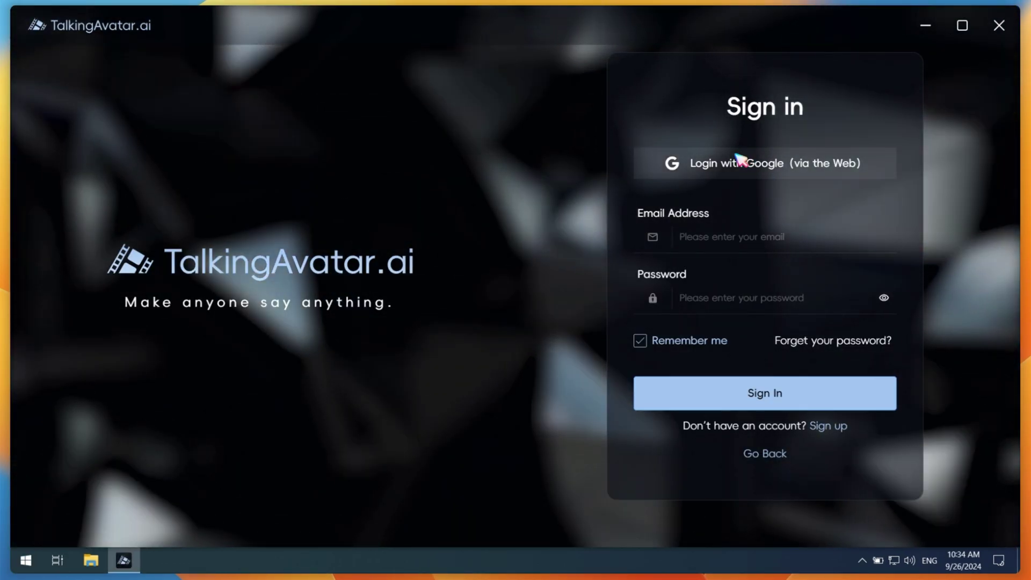
click(736, 161)
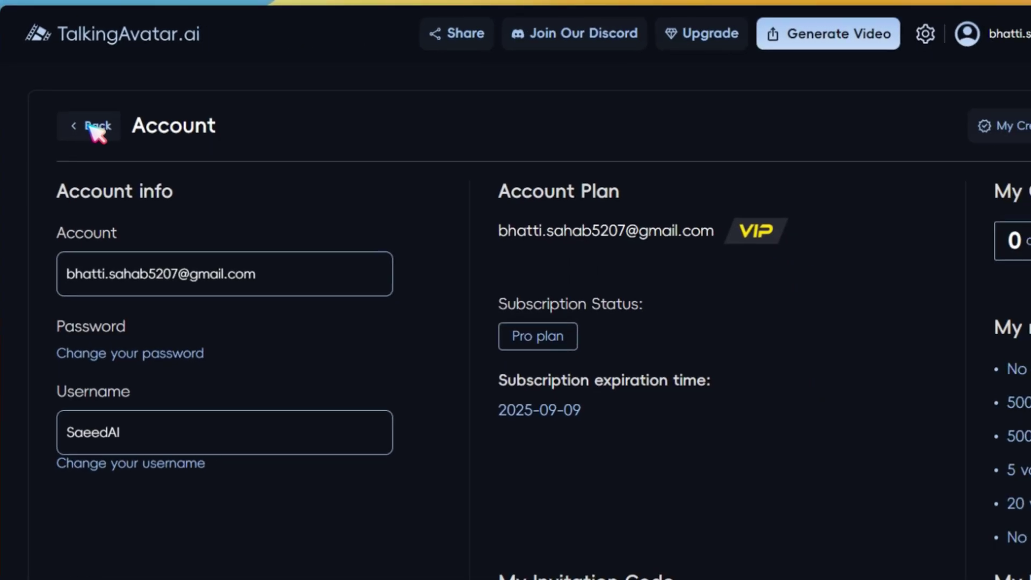
click(165, 276)
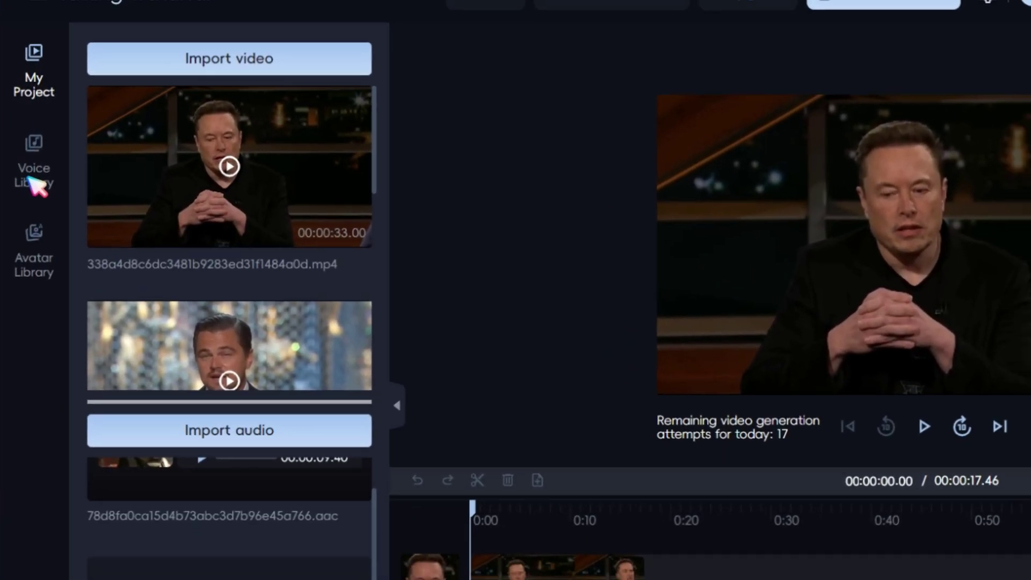
Step: Browse the Avatar TTS celebrity voices and start adding an English cloned voice
click(36, 143)
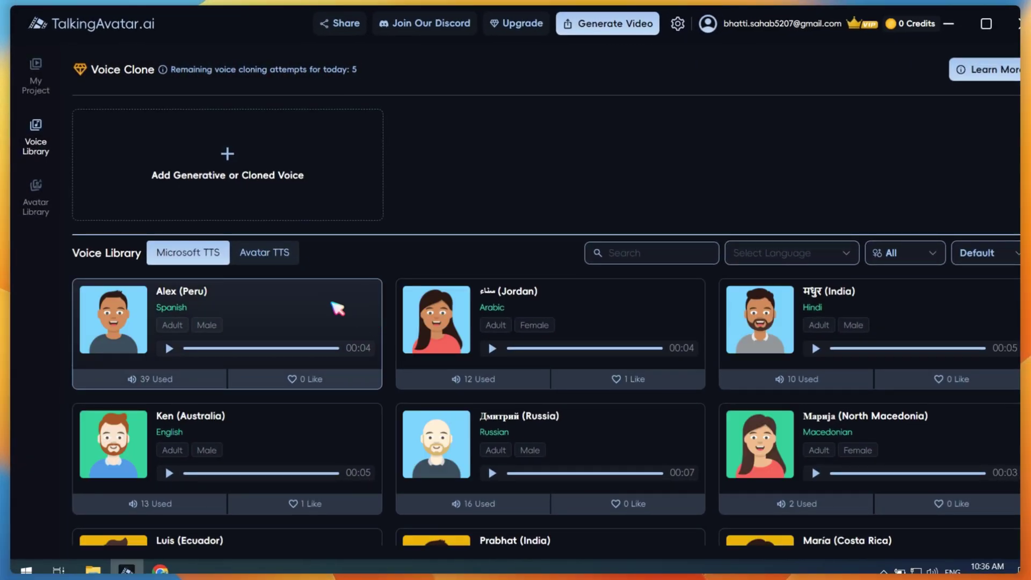
scroll(336, 307, down, 3)
click(296, 261)
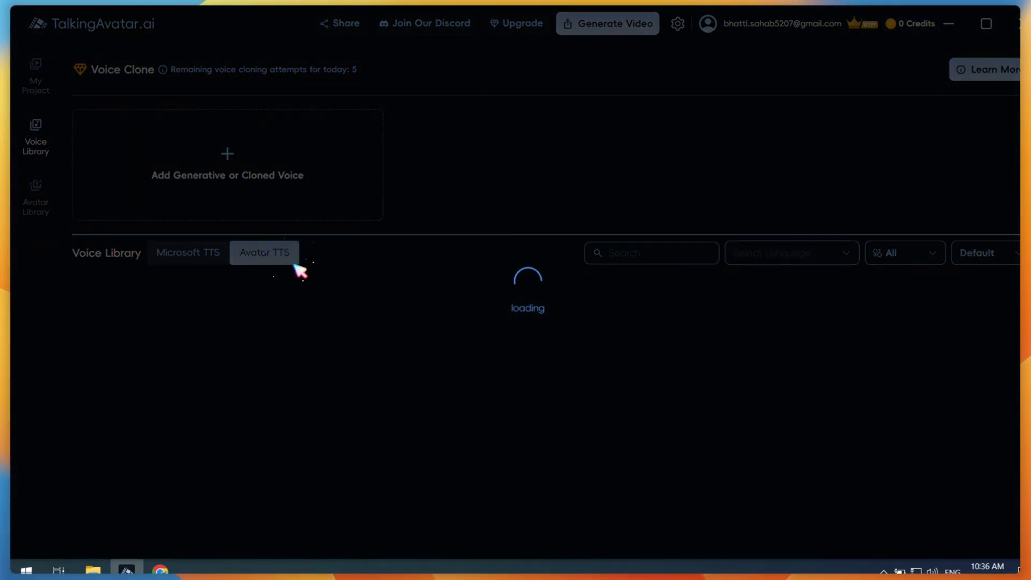
scroll(618, 373, down, 2)
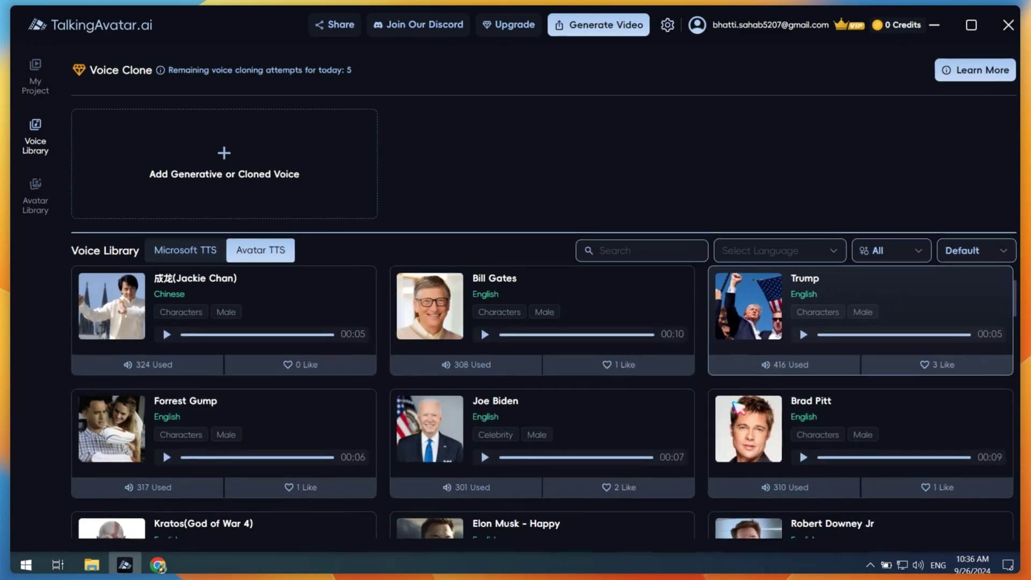
scroll(725, 339, down, 2)
scroll(729, 404, down, 2)
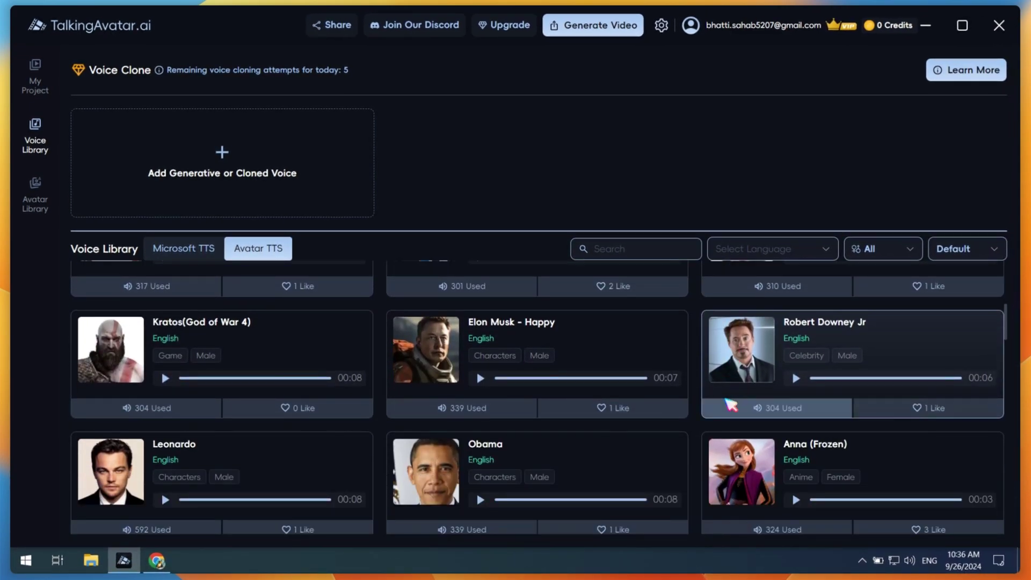
click(270, 180)
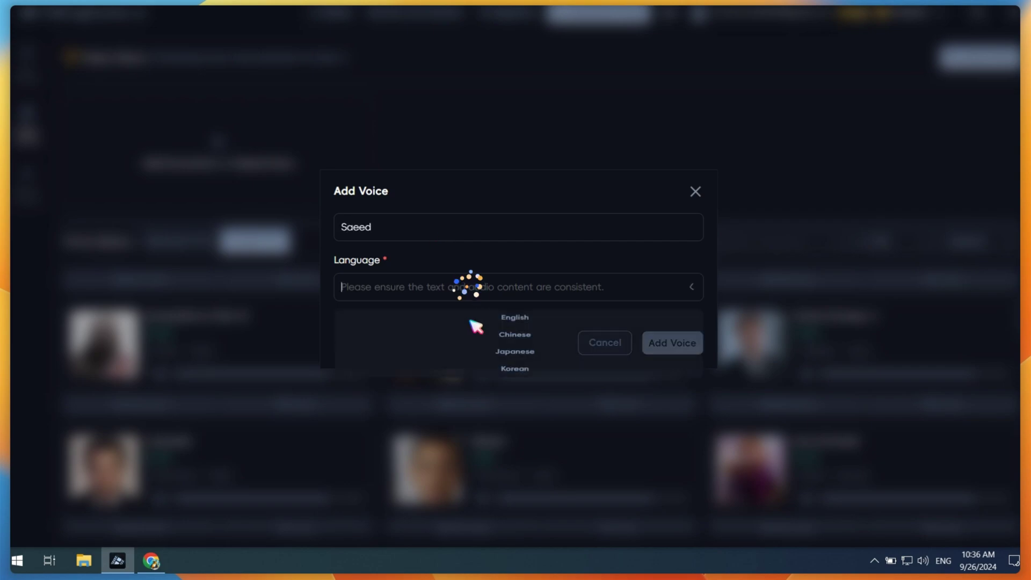
click(529, 329)
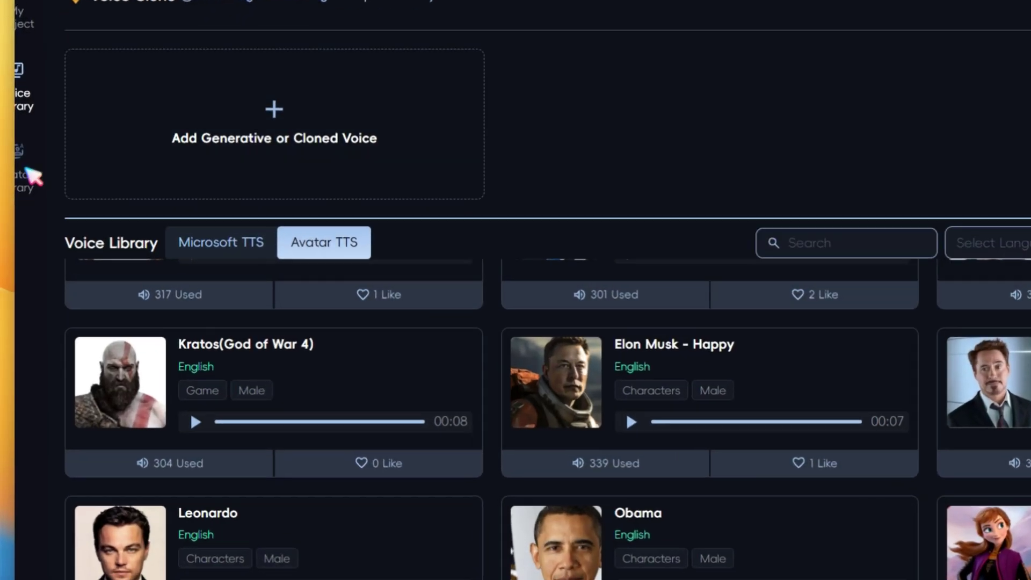
Step: Apply the Thanos avatar from the Avatar Library to the project
click(33, 176)
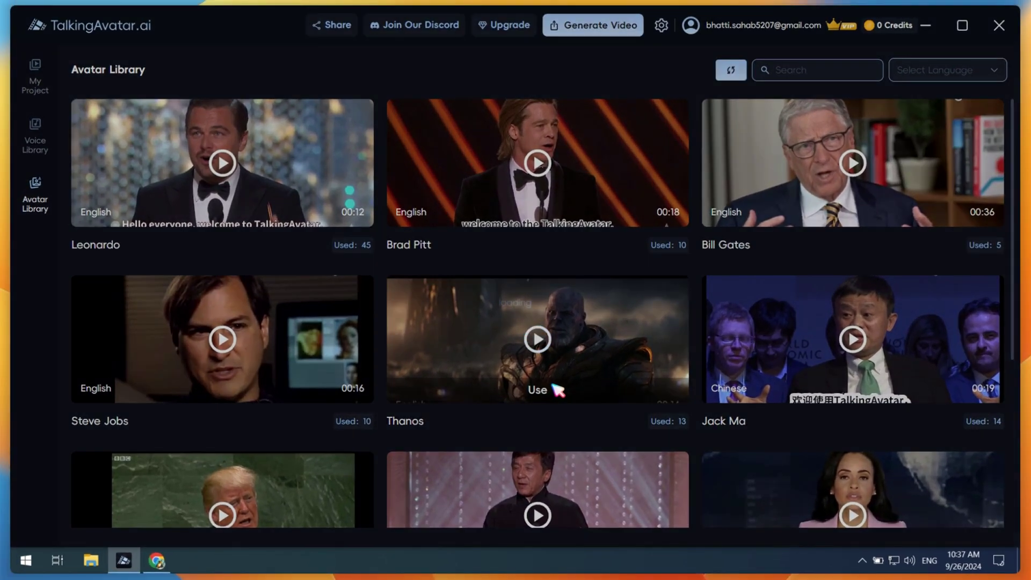
click(557, 392)
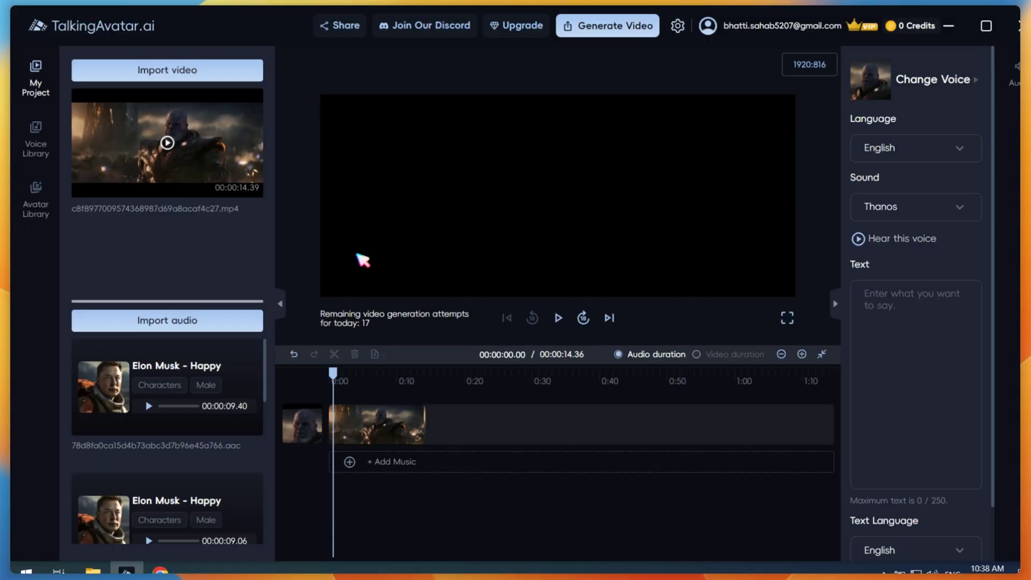
Step: Write and save the Thanos greeting speech, then place its audio on the timeline
click(882, 304)
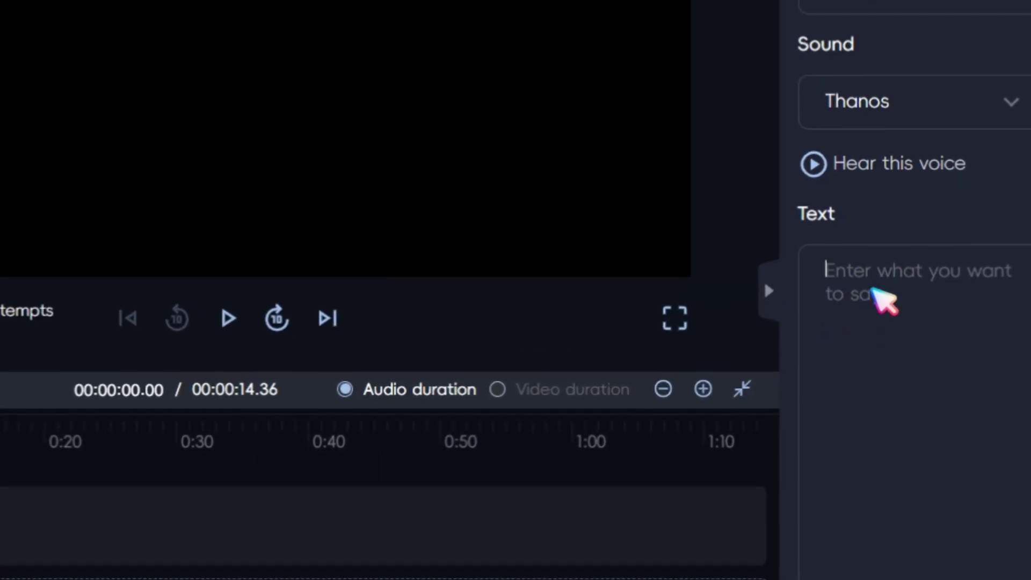
text(Hello G)
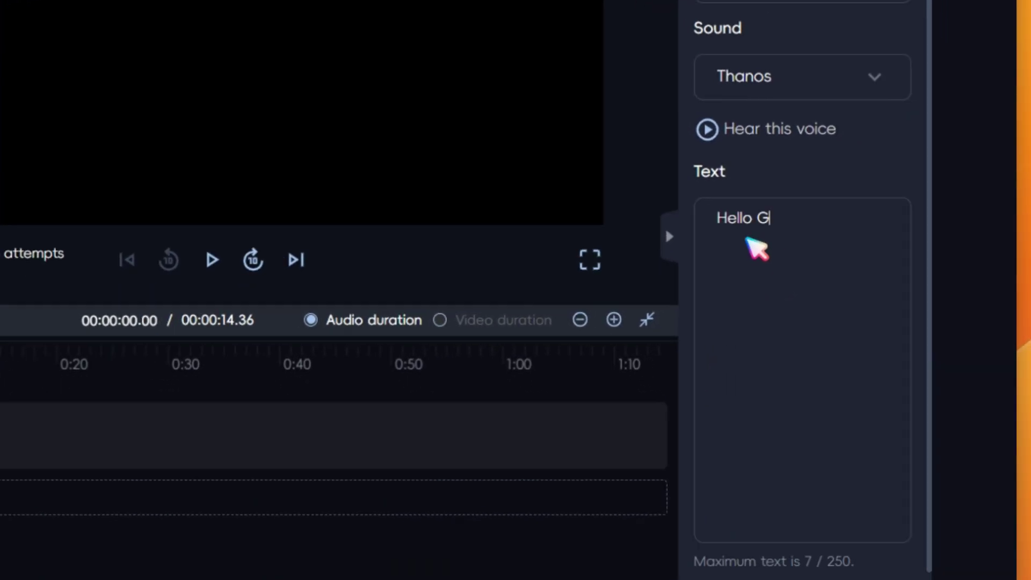
text(uys this is my first vide)
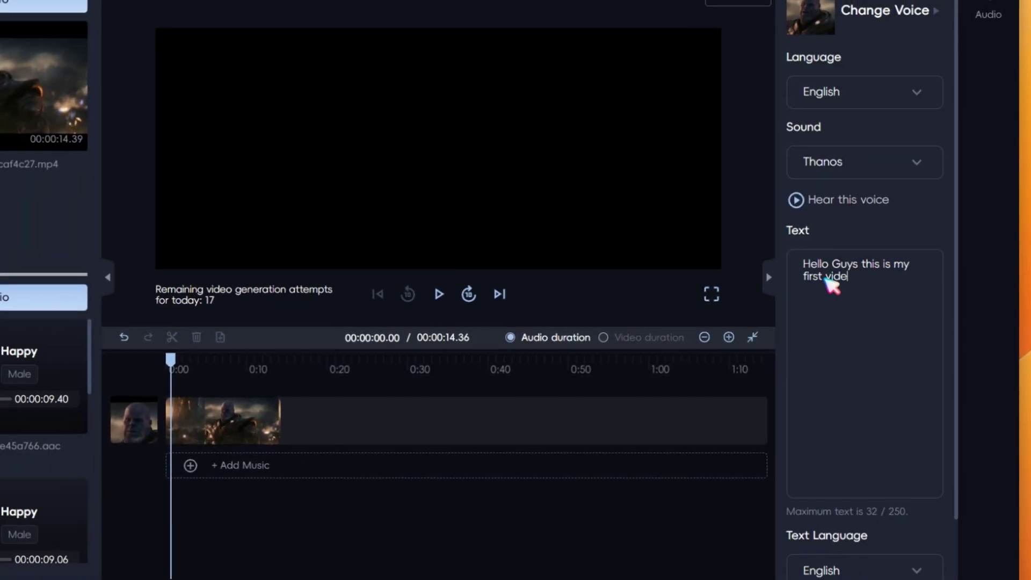
text(o using ai)
text( talking avatar)
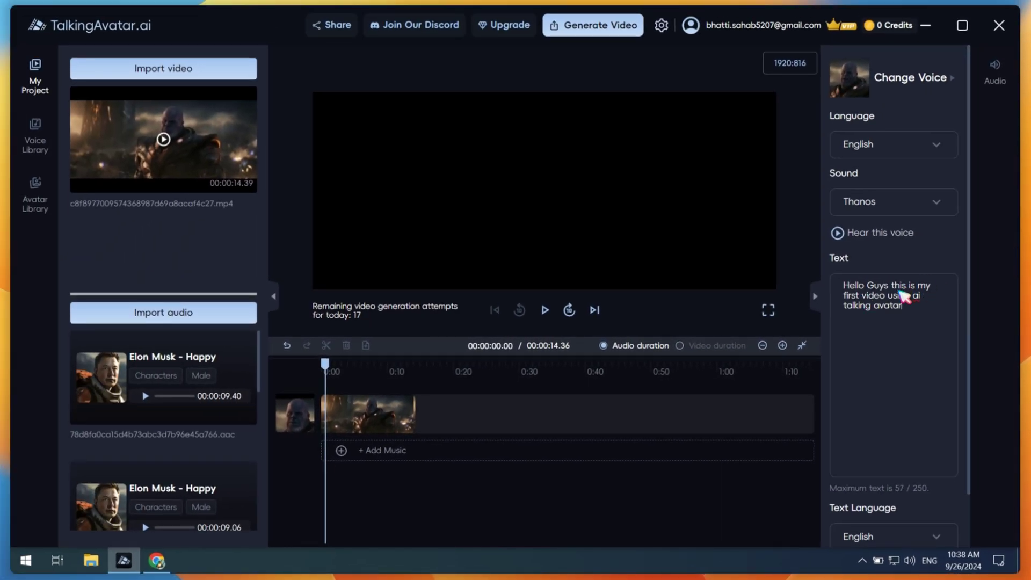
scroll(902, 296, down, 1)
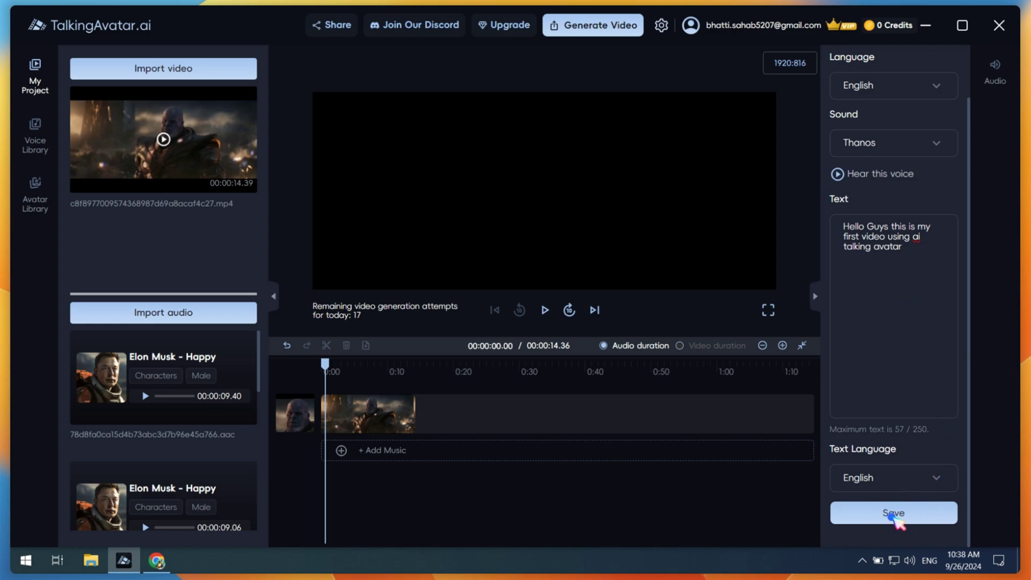
click(894, 517)
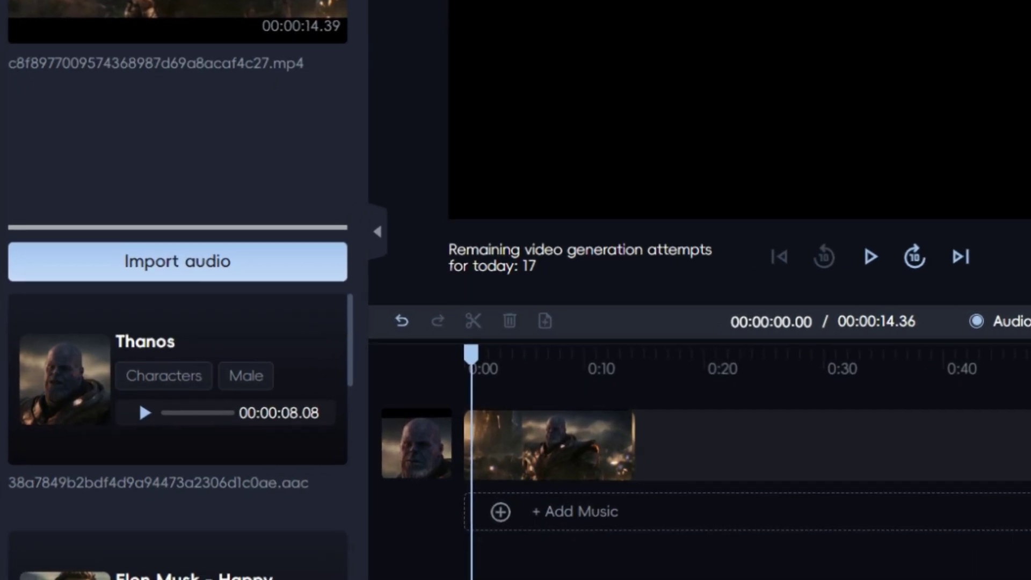
click(328, 446)
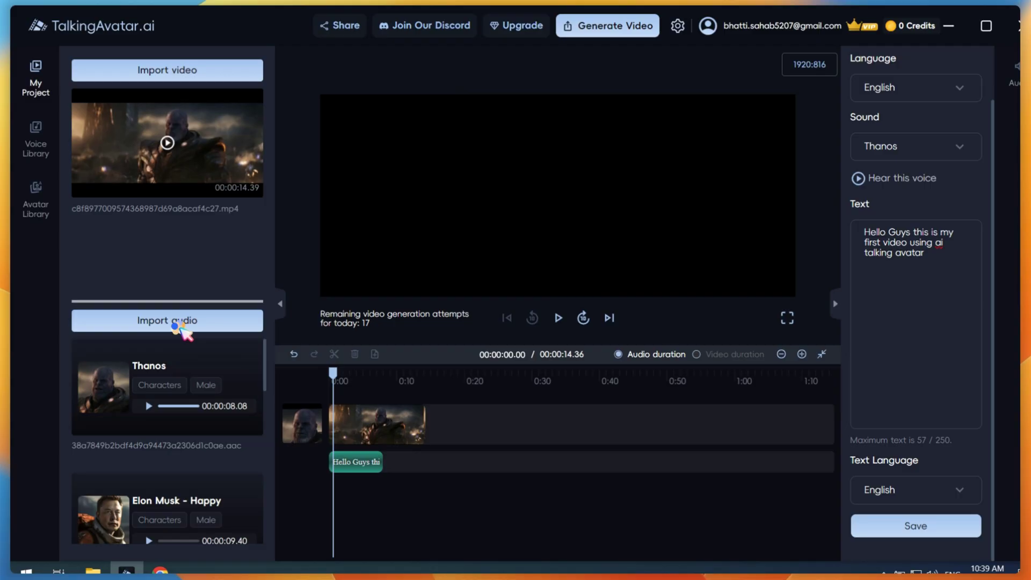
Step: Import the ElevenLabs audio file from the Lab folder and generate the Thanos video
click(180, 322)
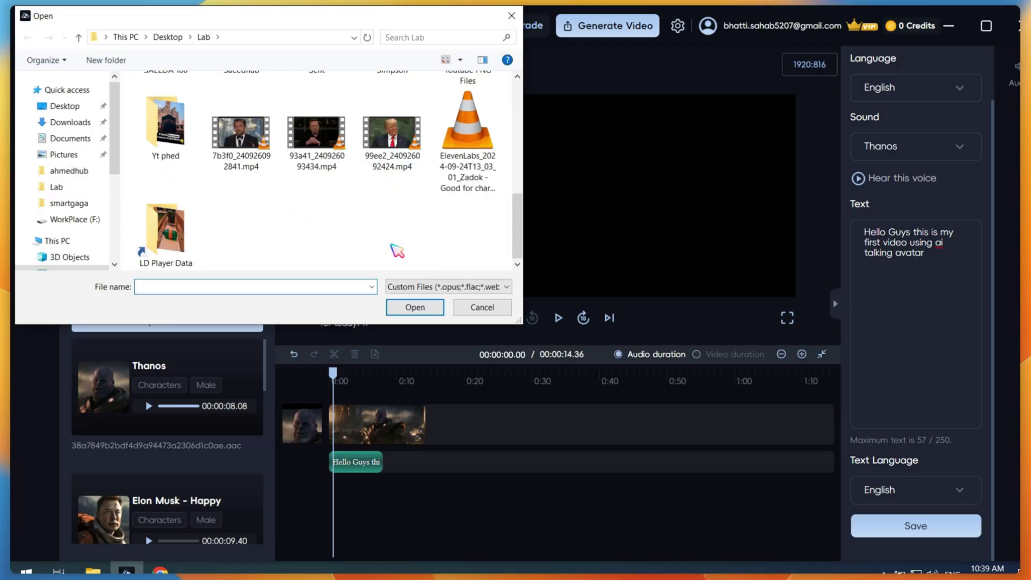
double_click(462, 174)
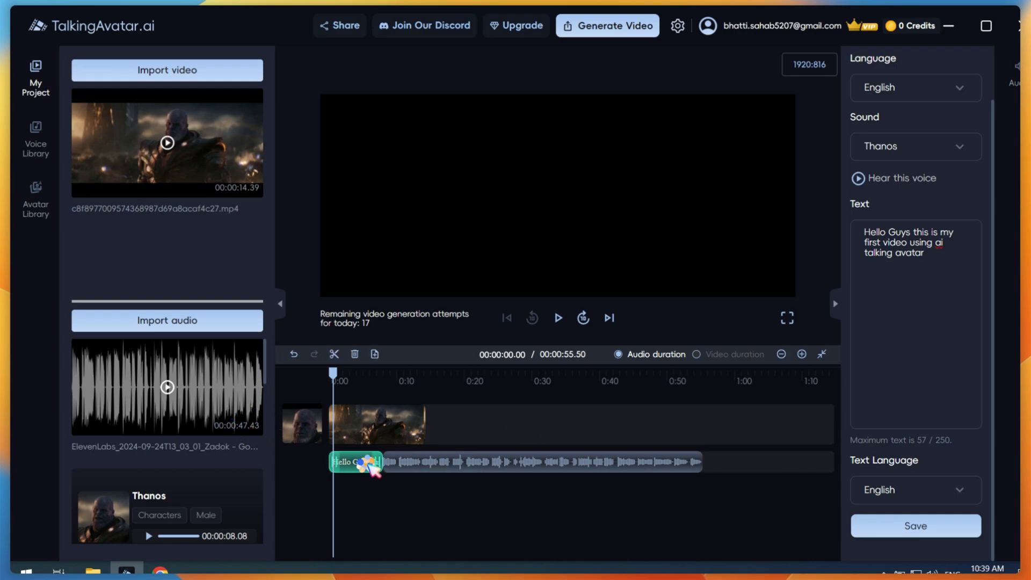
click(634, 33)
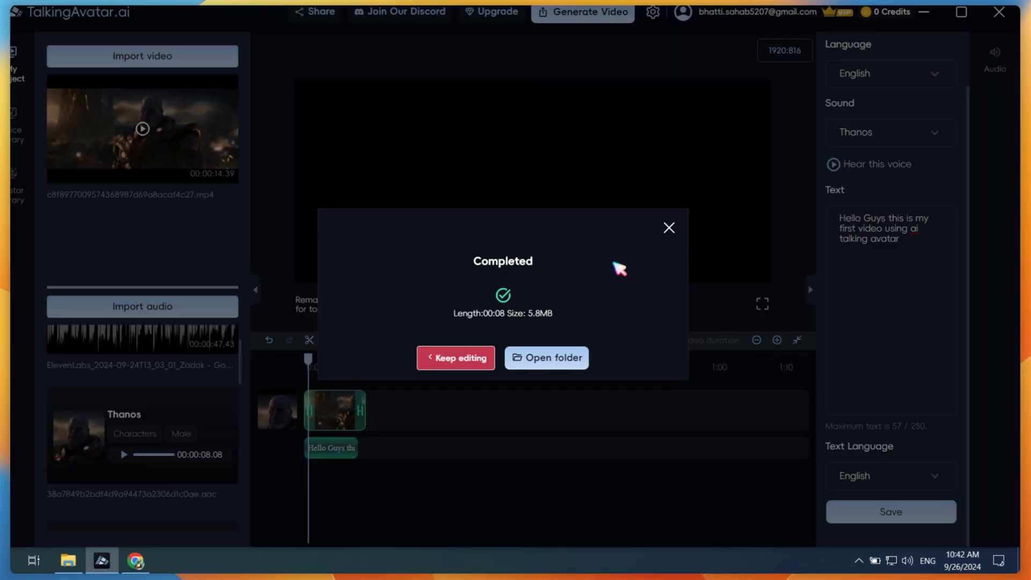
Step: Close the completion notice, delete the Thanos video and audio clips, and add the Trump avatar
click(668, 227)
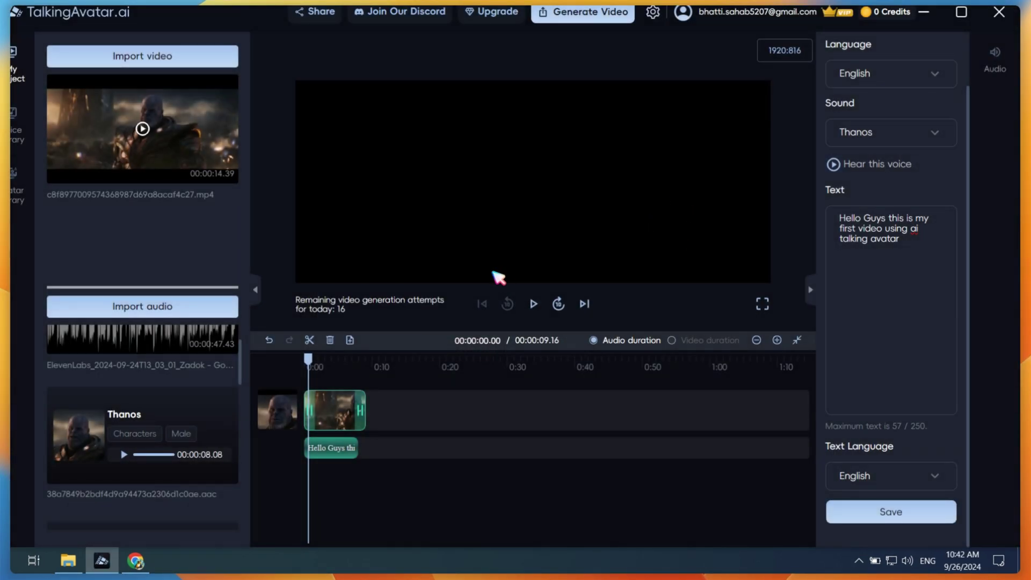
click(330, 340)
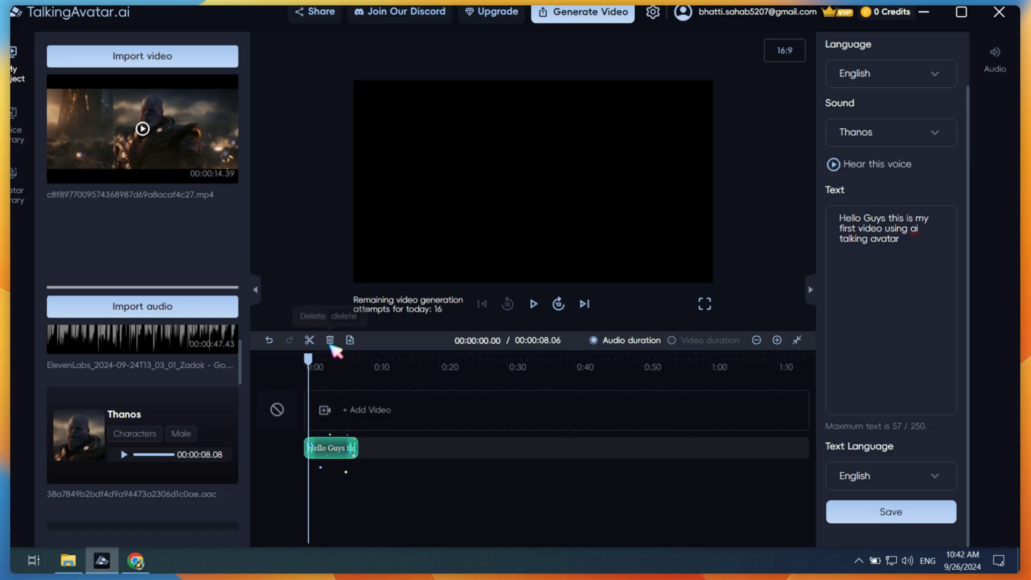
click(329, 339)
click(13, 189)
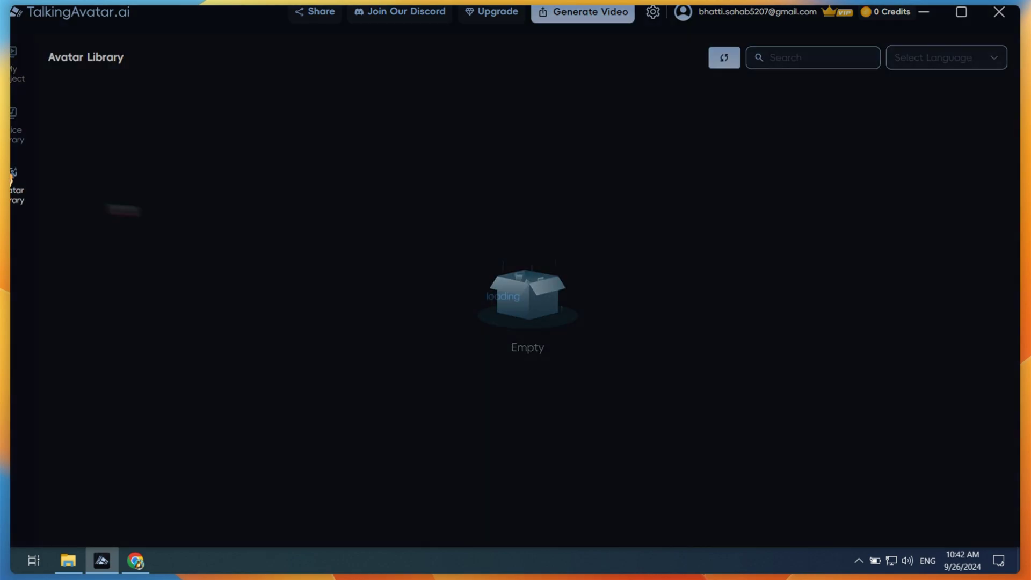
scroll(490, 237, down, 3)
scroll(491, 240, down, 2)
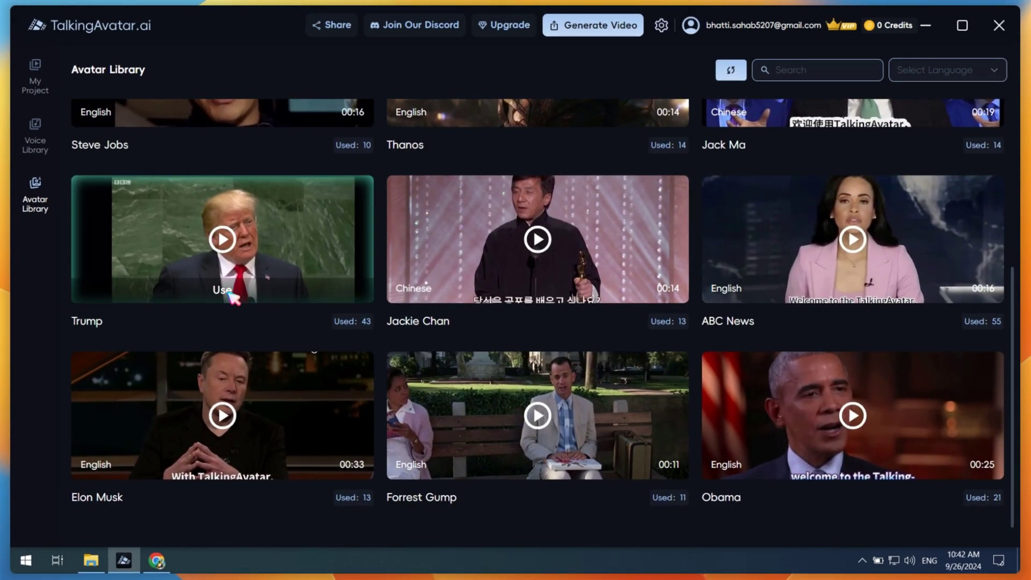
click(222, 290)
Step: Remove the ElevenLabs audio, then put English Trump speech audio on the timeline
click(252, 351)
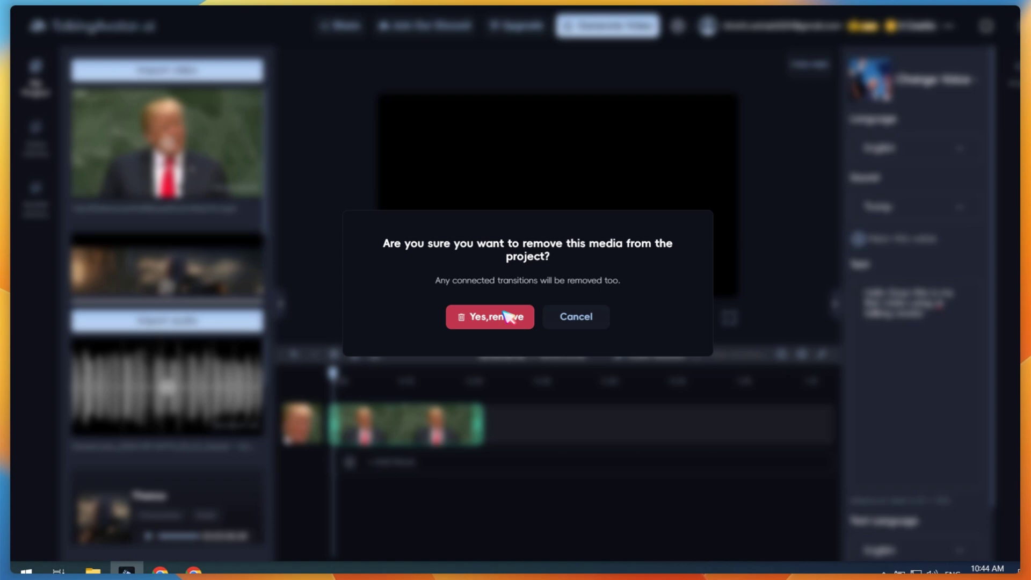
click(510, 316)
scroll(960, 349, down, 2)
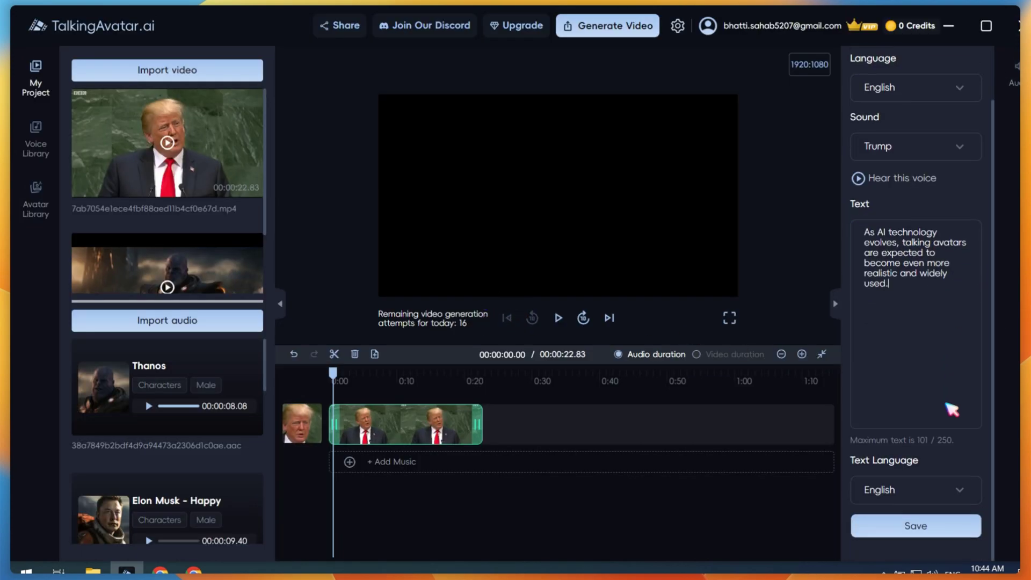
click(917, 479)
click(950, 393)
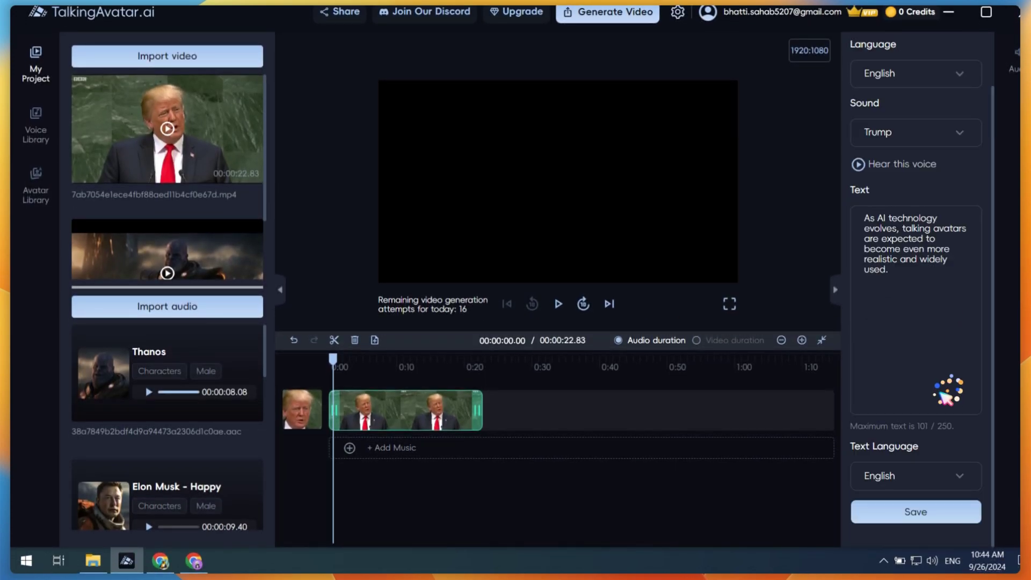
click(915, 513)
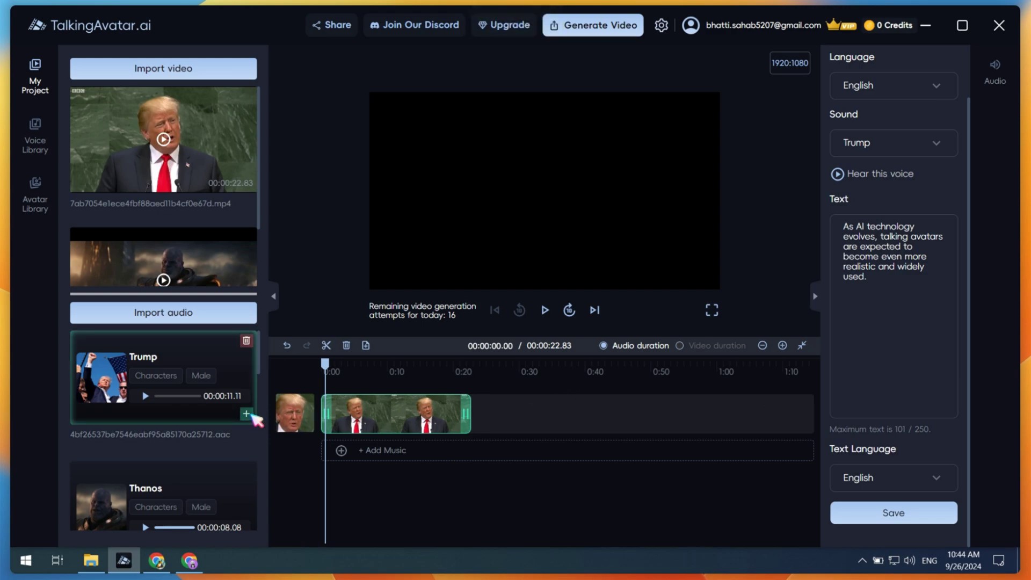
click(246, 414)
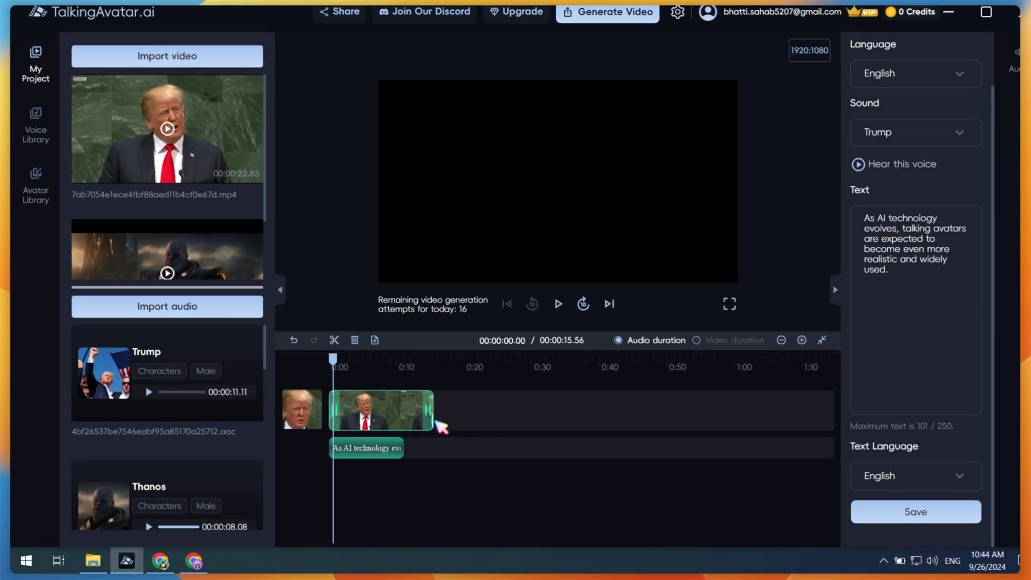
Step: Trim the Trump clip to the speech, generate the video, and open its result folder
drag(430, 426, 408, 435)
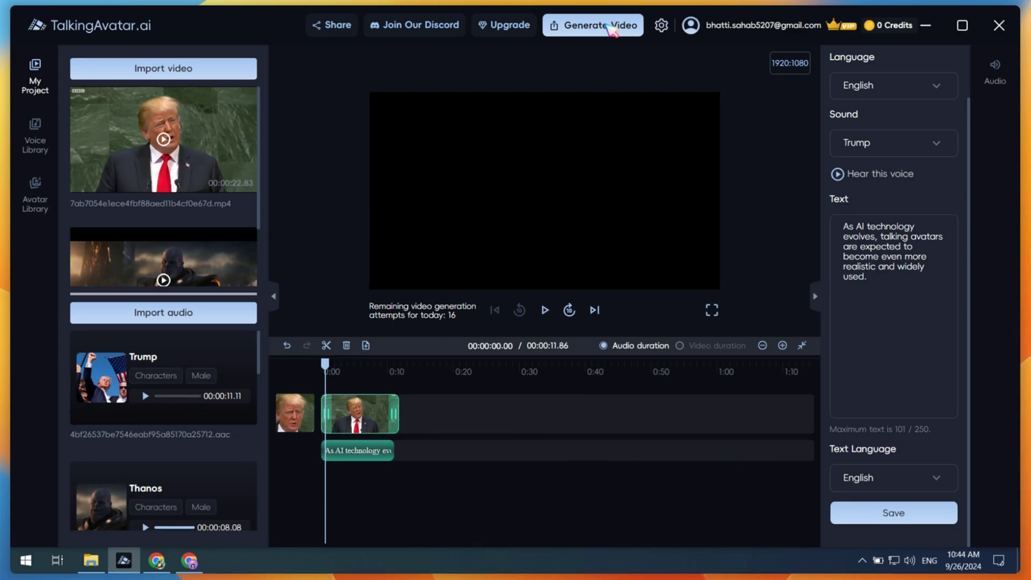
click(609, 27)
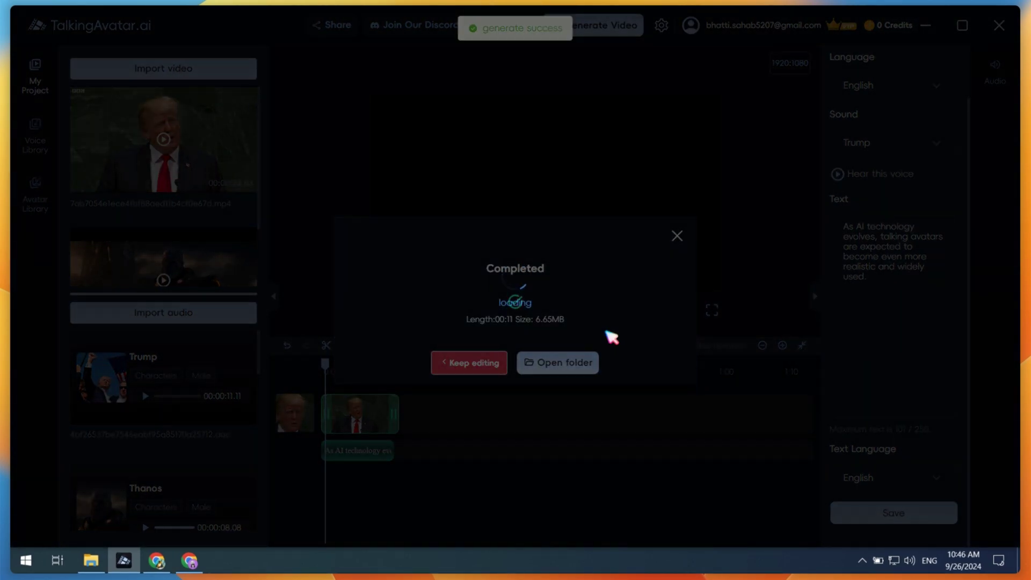
click(564, 362)
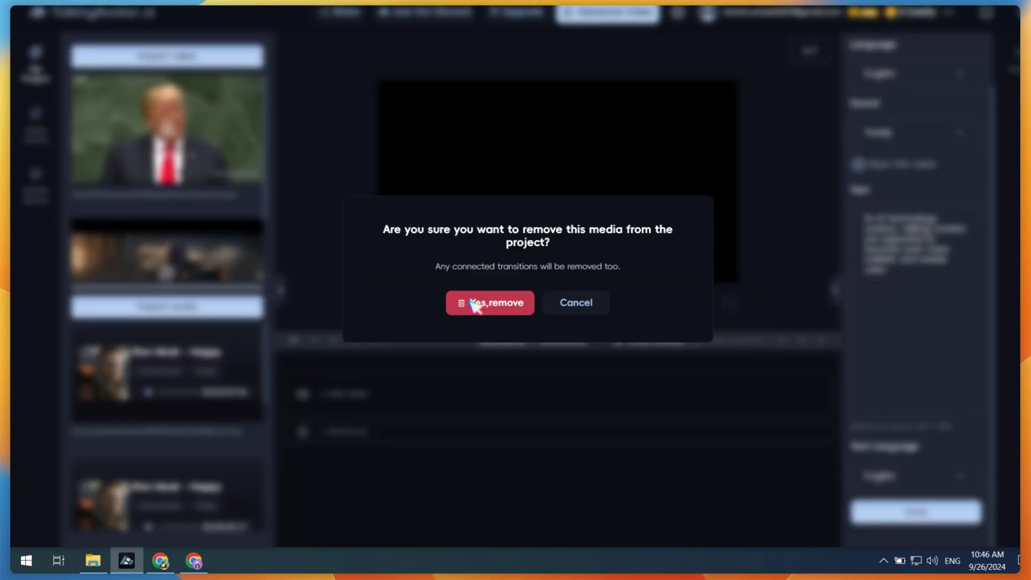
Step: Delete both Elon Musk voices, the Leonardo voice, and the Thanos and Trump videos
click(472, 301)
click(251, 335)
click(474, 302)
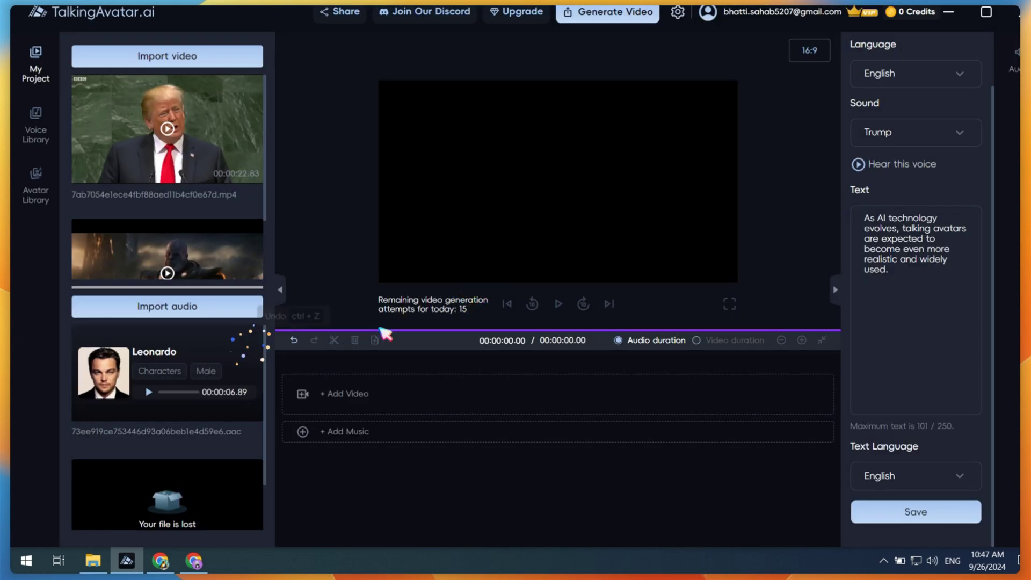
click(251, 335)
click(508, 301)
click(251, 229)
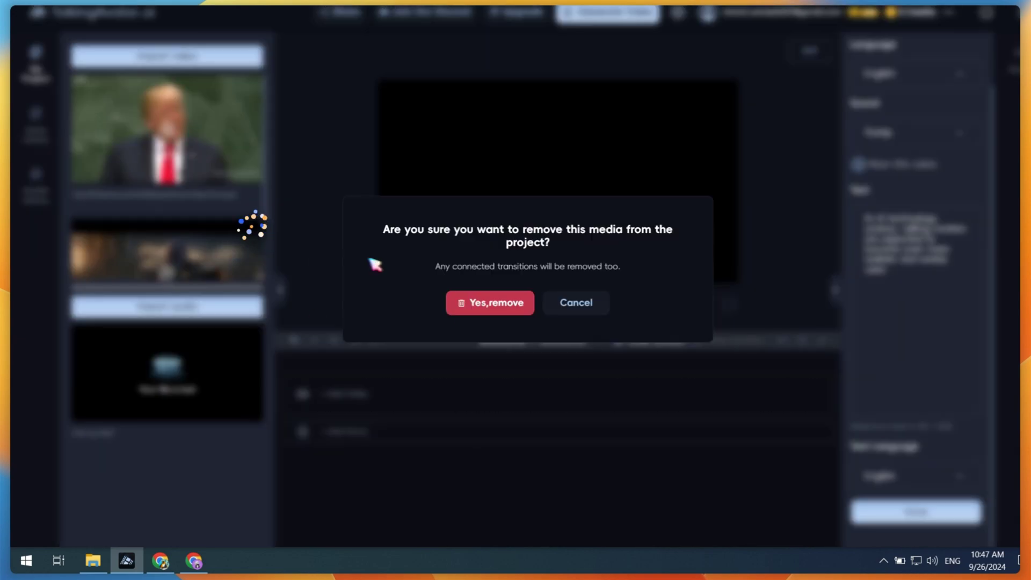
click(483, 302)
click(251, 96)
click(489, 314)
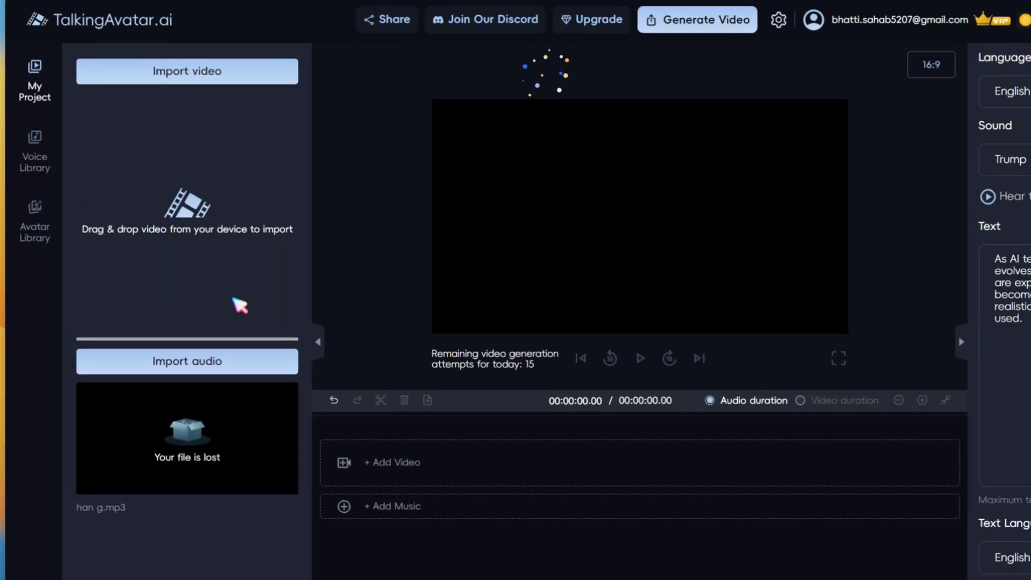
Step: Import Untitled.mp4 and add it to the timeline as a 26-second clip
click(257, 79)
scroll(484, 237, down, 2)
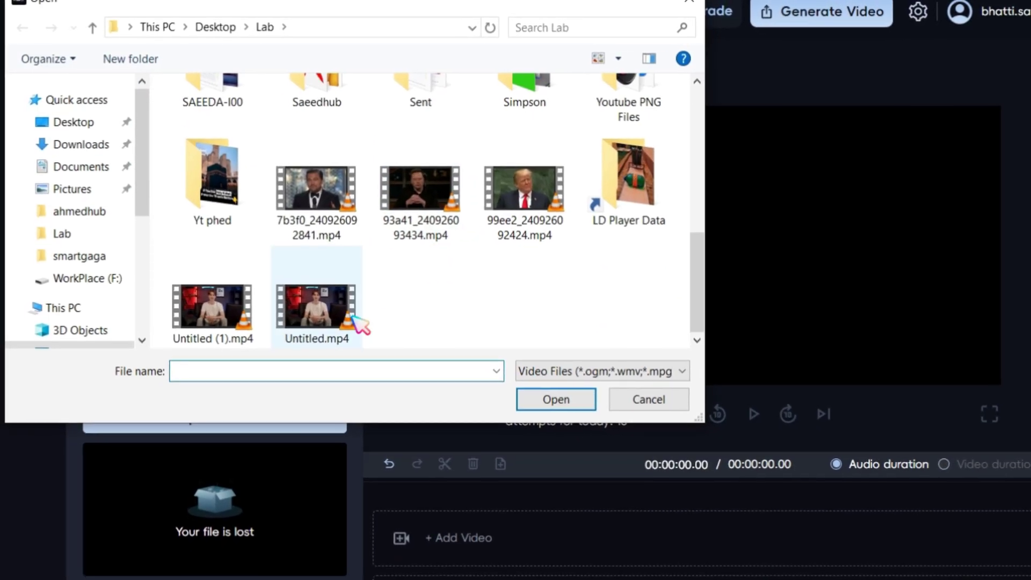
double_click(326, 314)
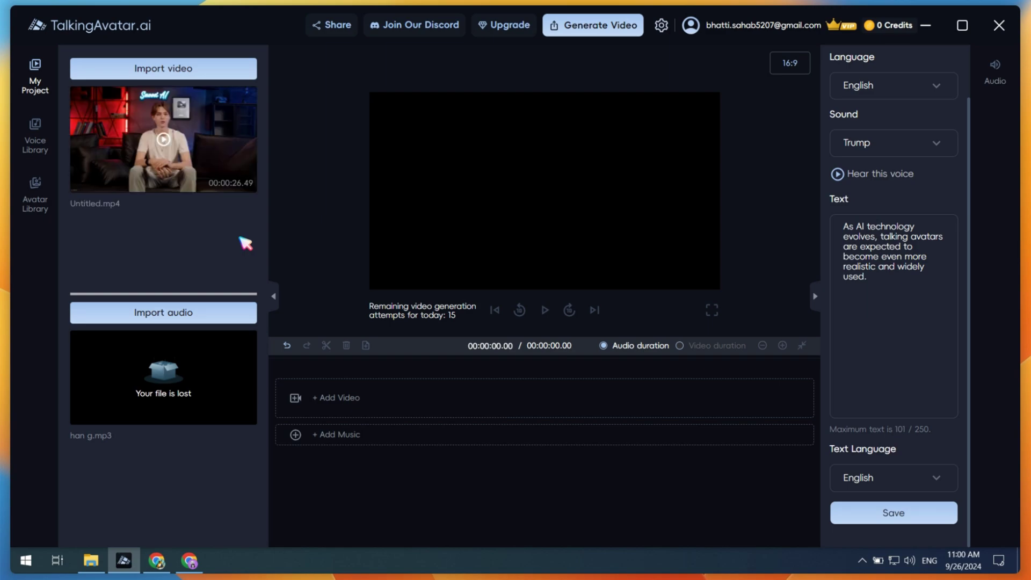
click(247, 183)
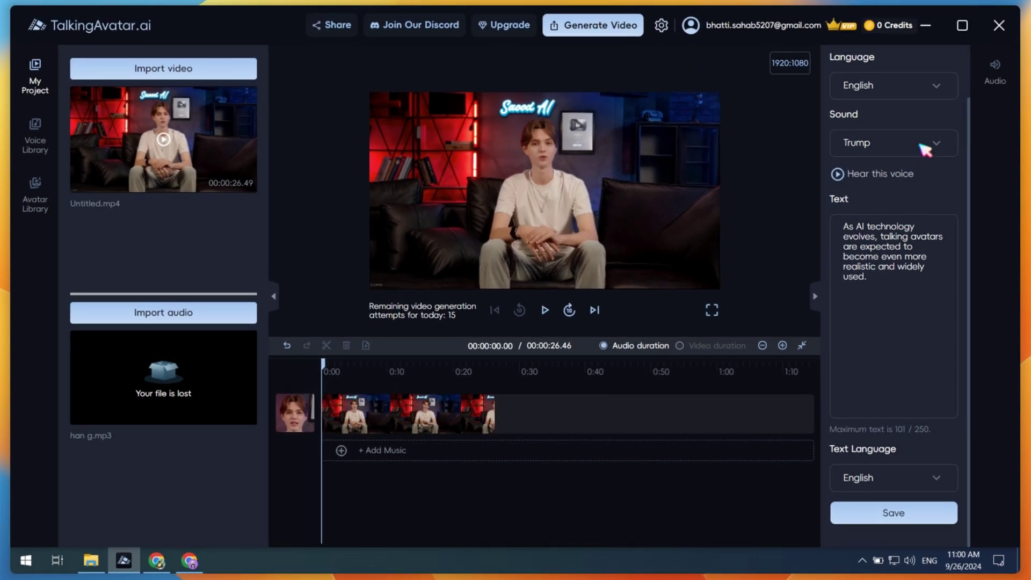
Step: Save Steve Jobs speech for the text, add it to the timeline, and trim Untitled.mp4 to match
click(956, 132)
scroll(885, 332, down, 2)
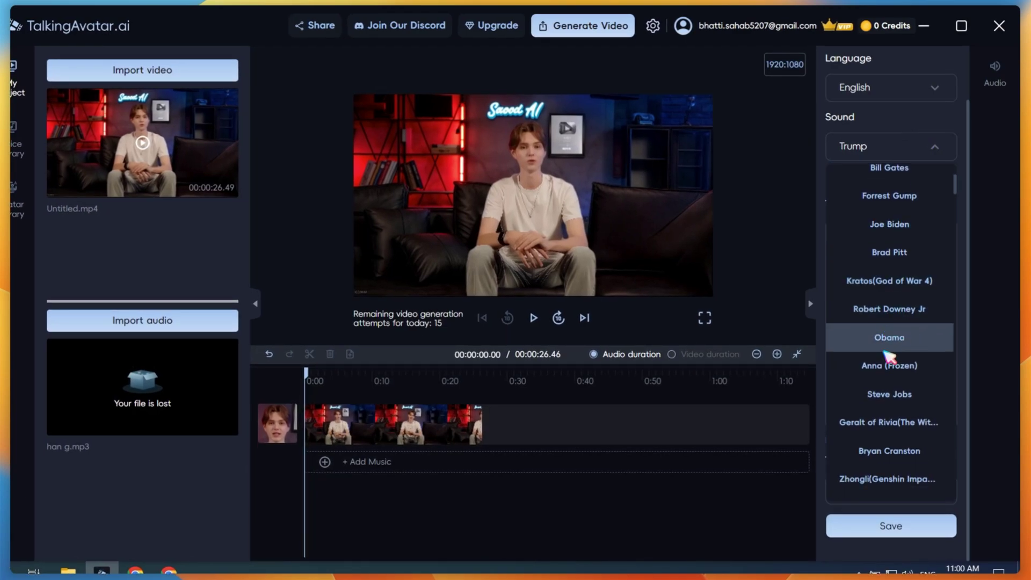
scroll(888, 357, down, 2)
scroll(889, 334, down, 2)
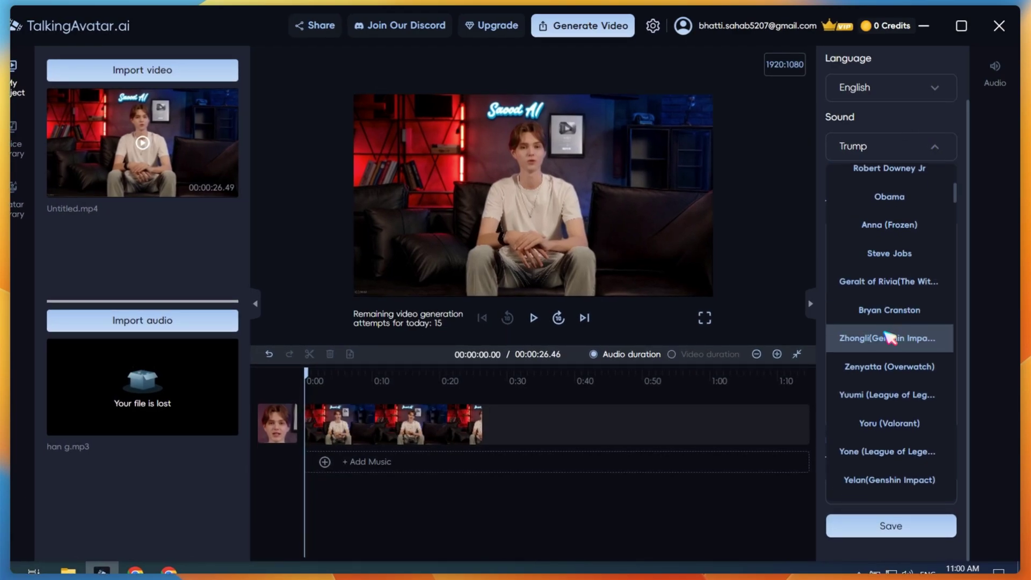
click(892, 252)
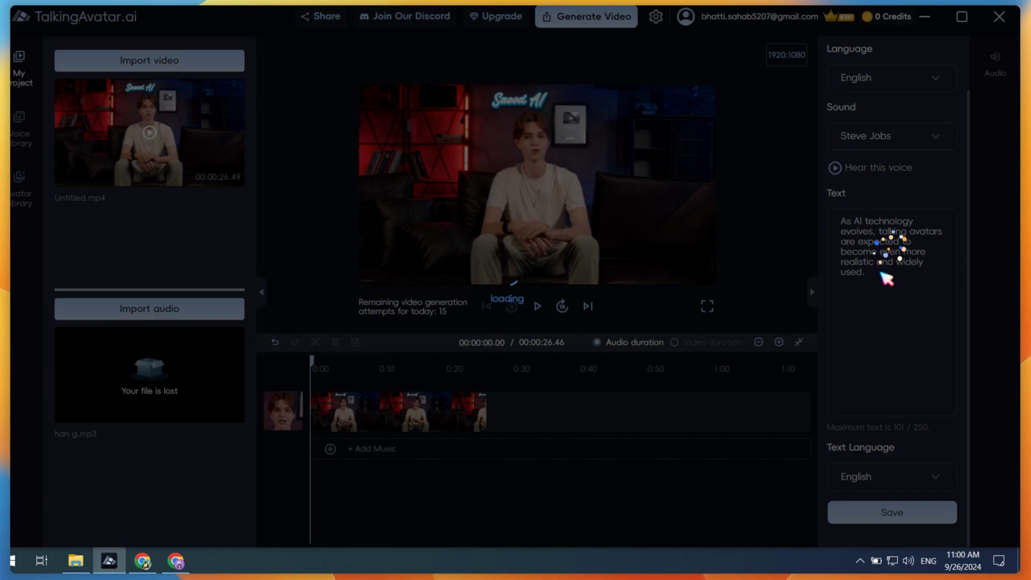
click(884, 514)
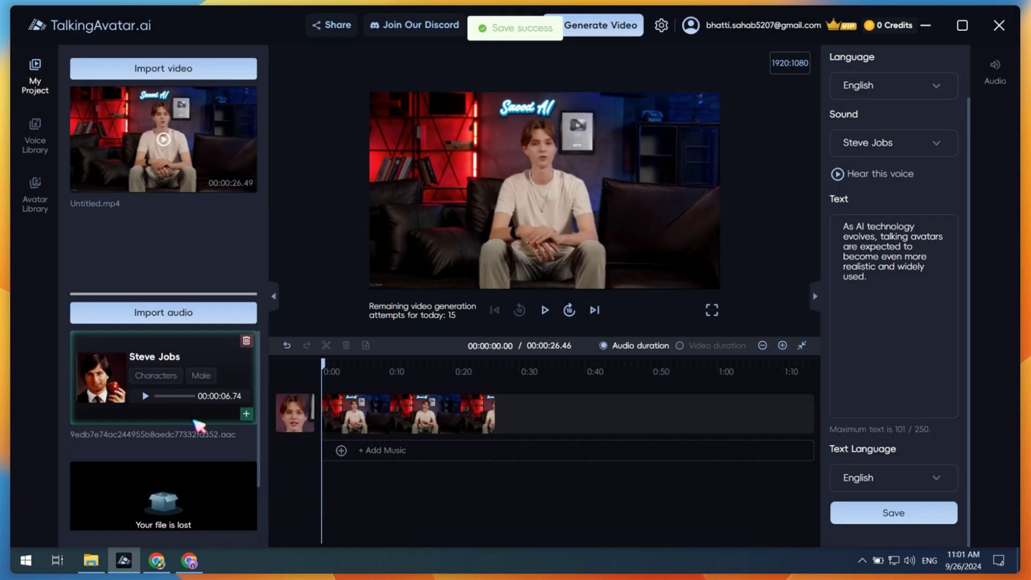
click(247, 414)
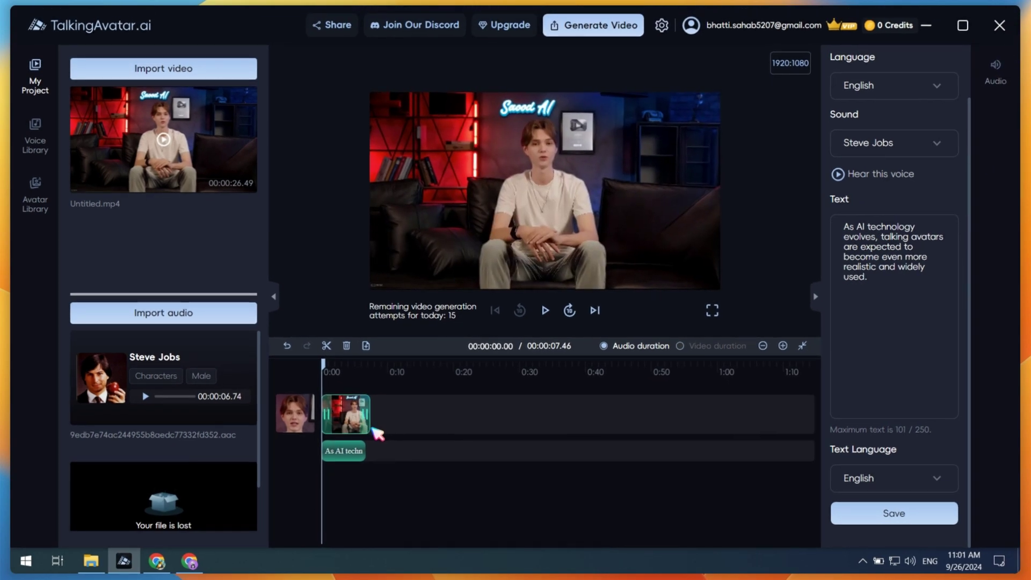
drag(386, 427, 379, 427)
Step: Generate the Steve Jobs video and open the folder holding cac8e_240926110126.mp4
click(612, 27)
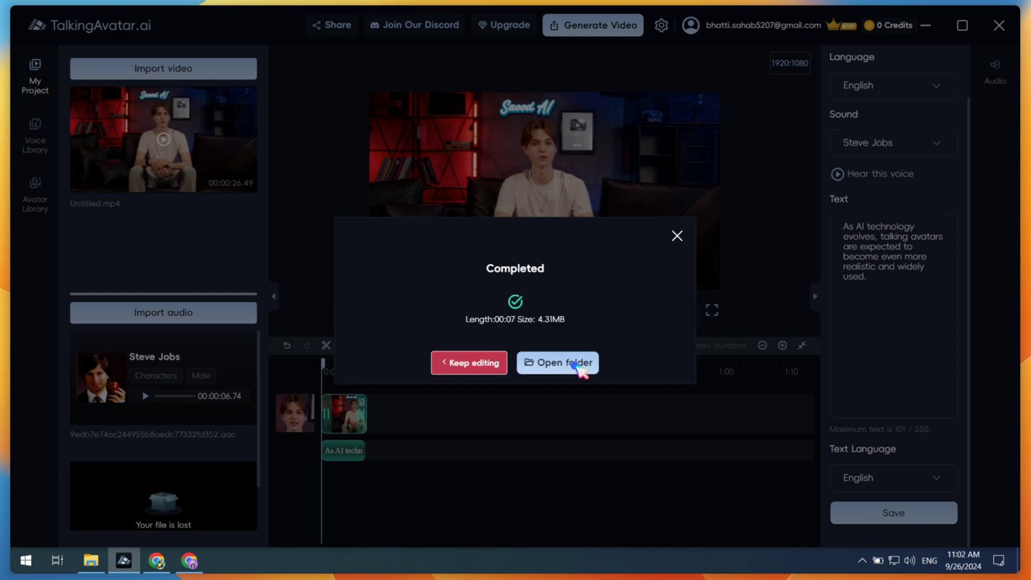
click(579, 368)
key(Return)
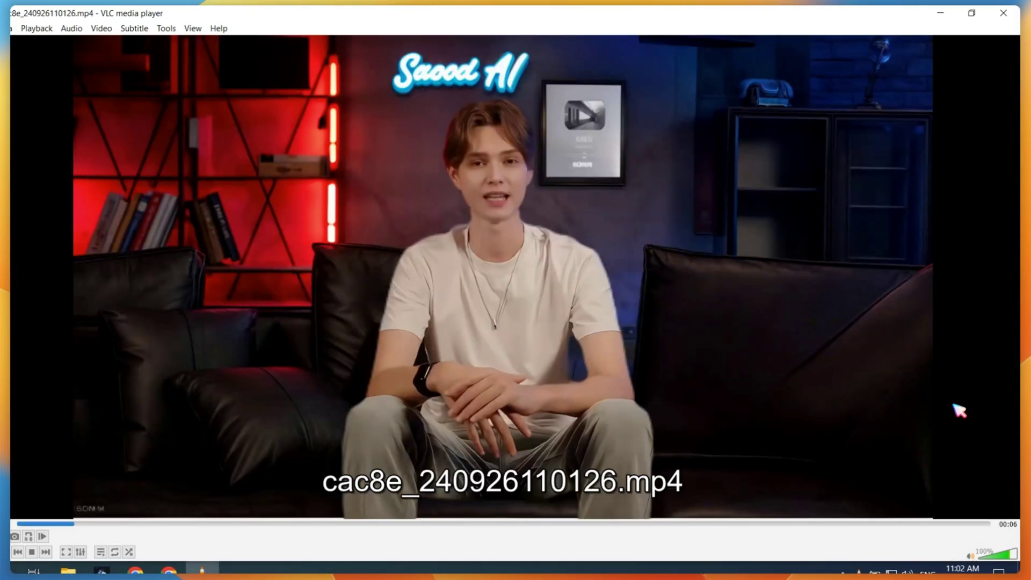